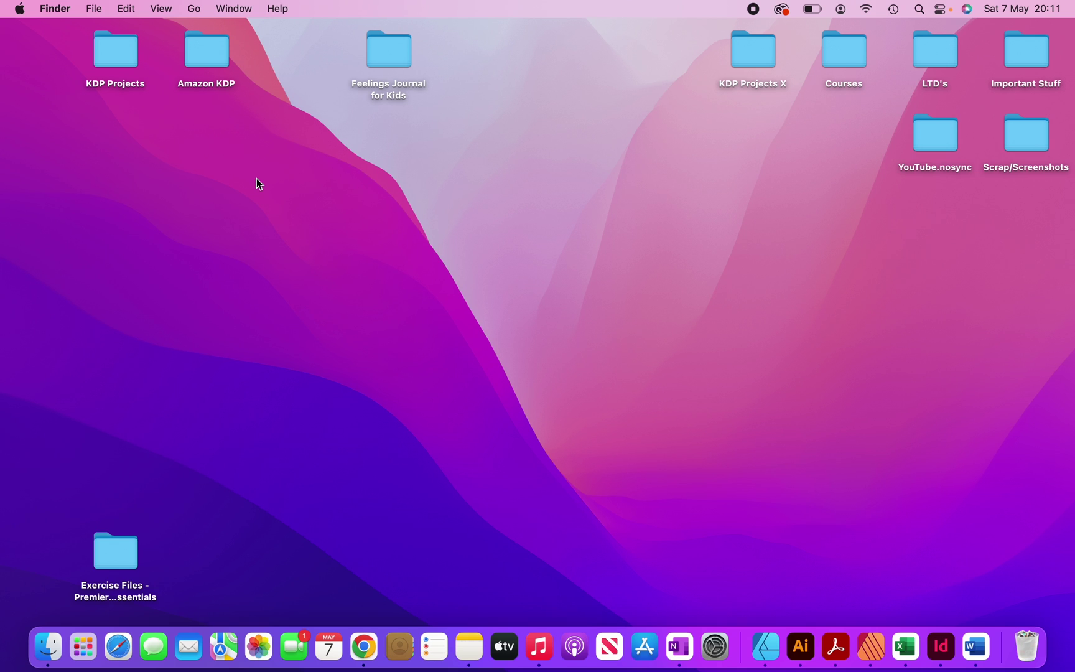
Open the KDP Projects desktop folder to reach the pen name's 11 book project folders
drag(237, 135, 84, 39)
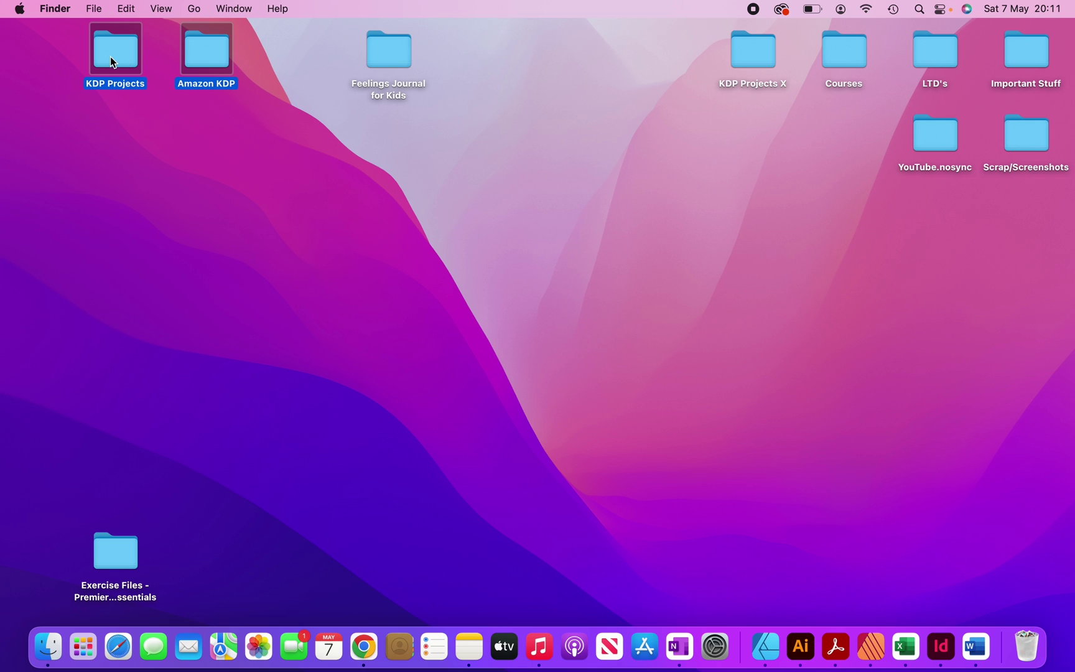
click(113, 106)
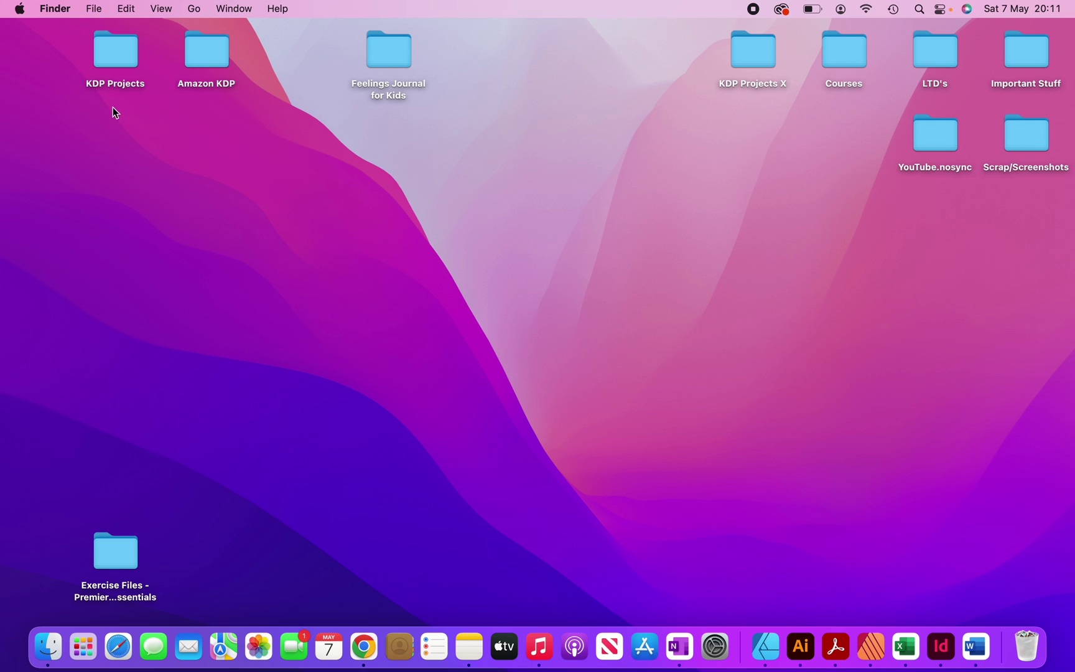
double_click(128, 56)
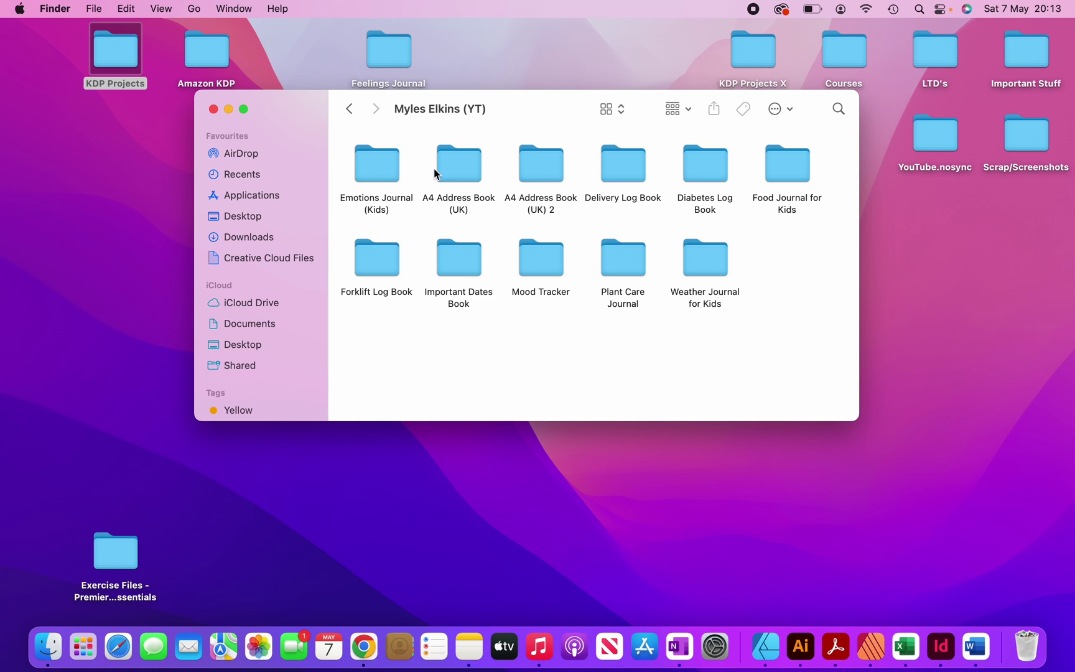
Open the Emotions Journal (Kids) folder to show Interior, Designs, Prints, Misc. and KW's.xlsx
double_click(378, 165)
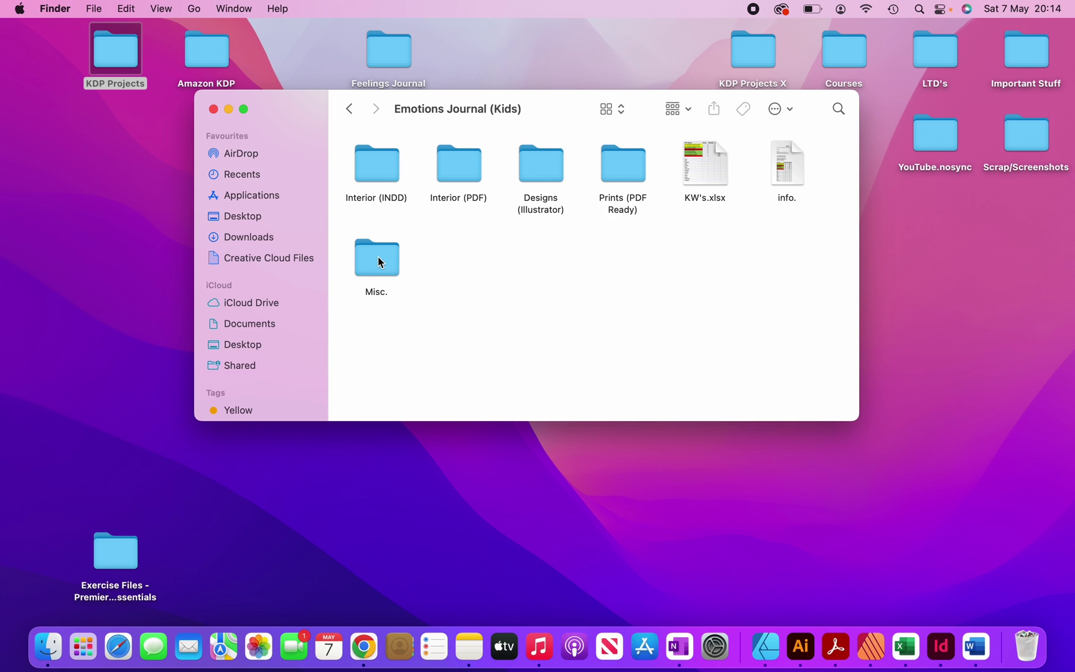
double_click(701, 177)
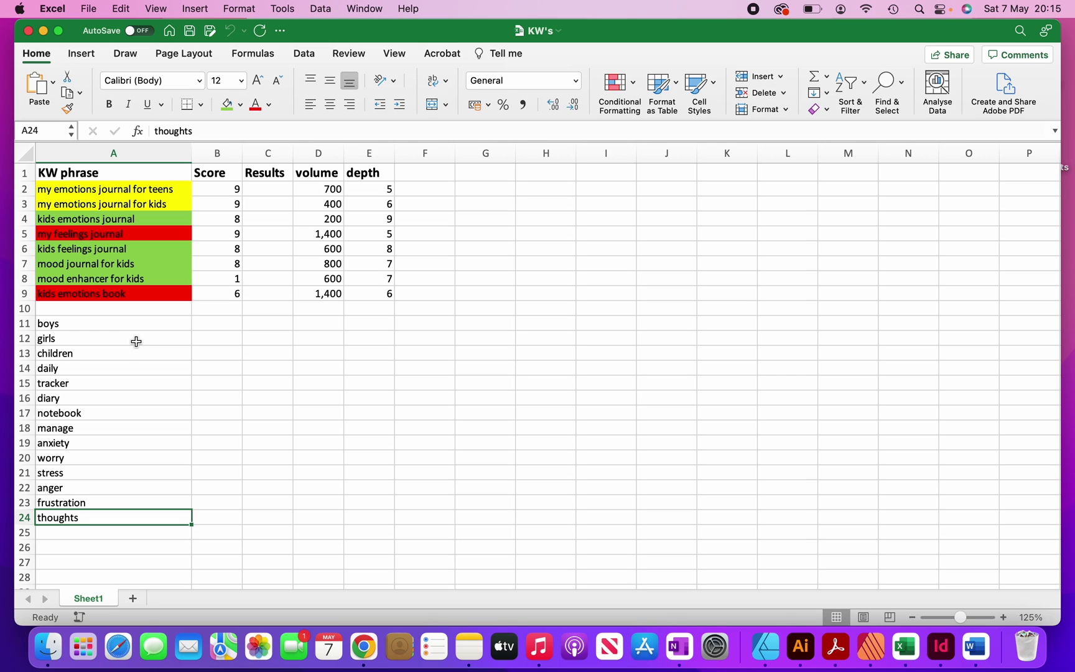
click(28, 30)
click(643, 236)
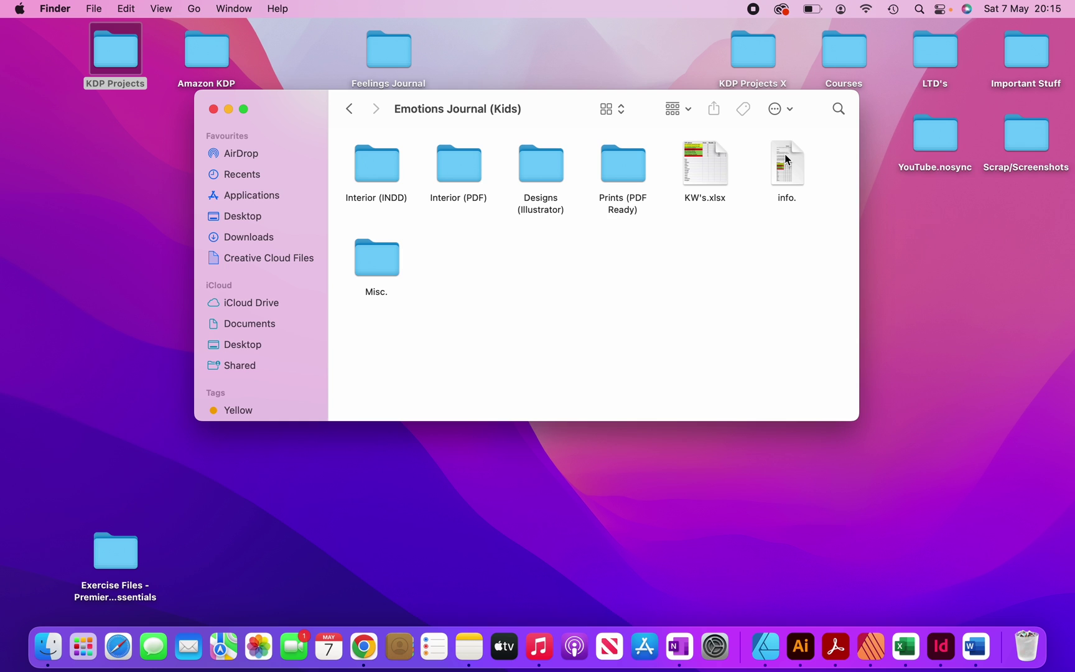
Open info. in Word and read its keywords, title options and description down to Book features
double_click(784, 154)
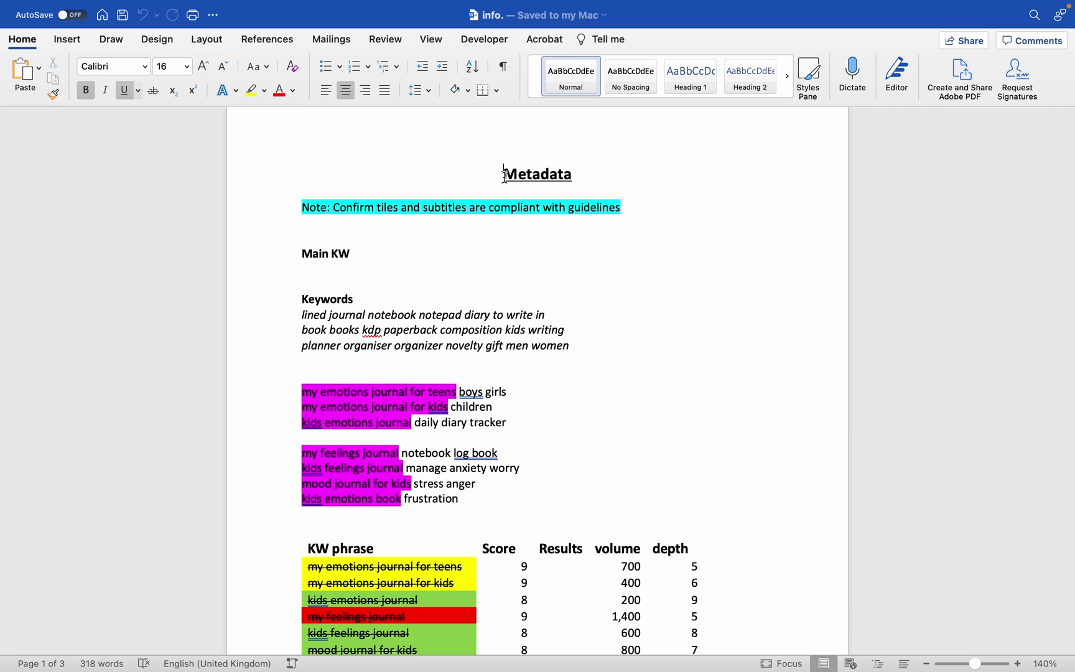
scroll(505, 177, down, 10)
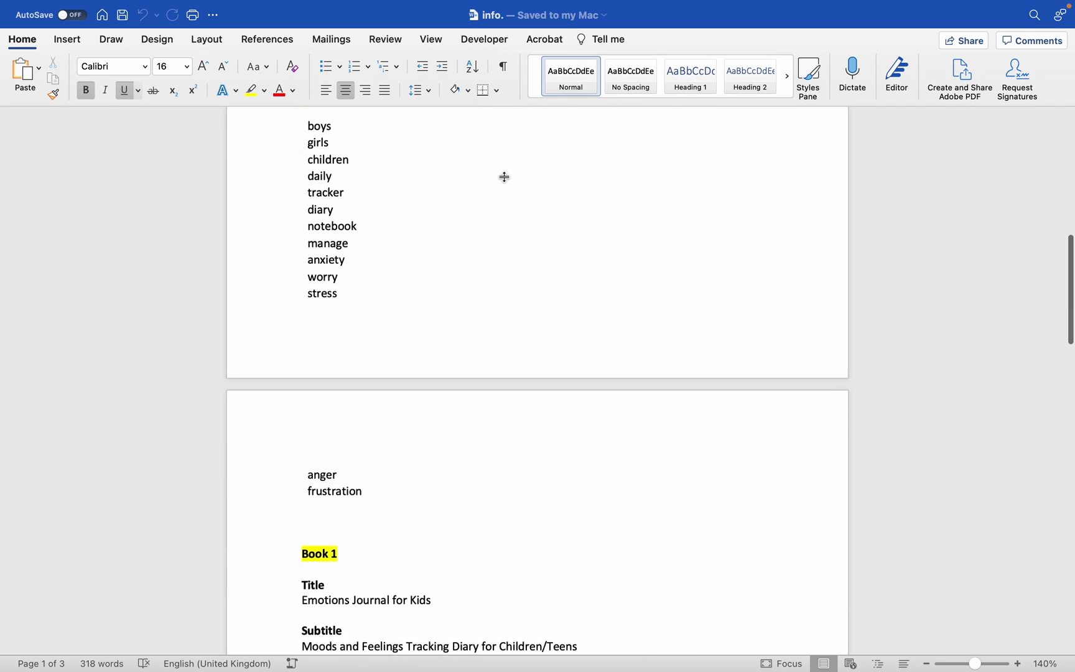
scroll(504, 177, down, 5)
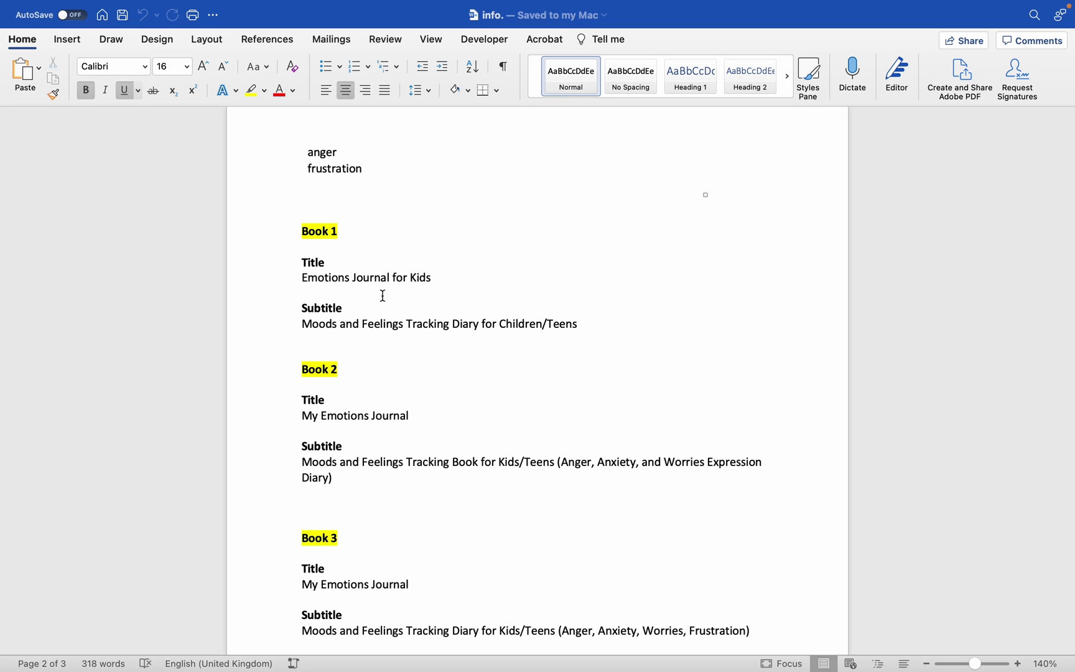
scroll(382, 295, down, 15)
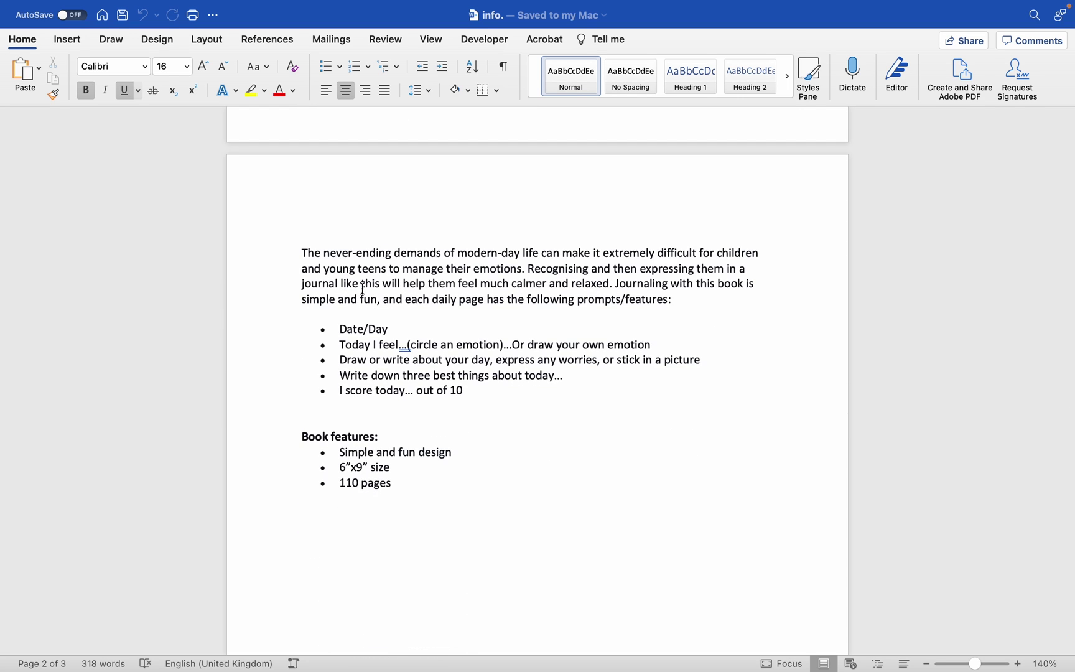
scroll(363, 288, down, 5)
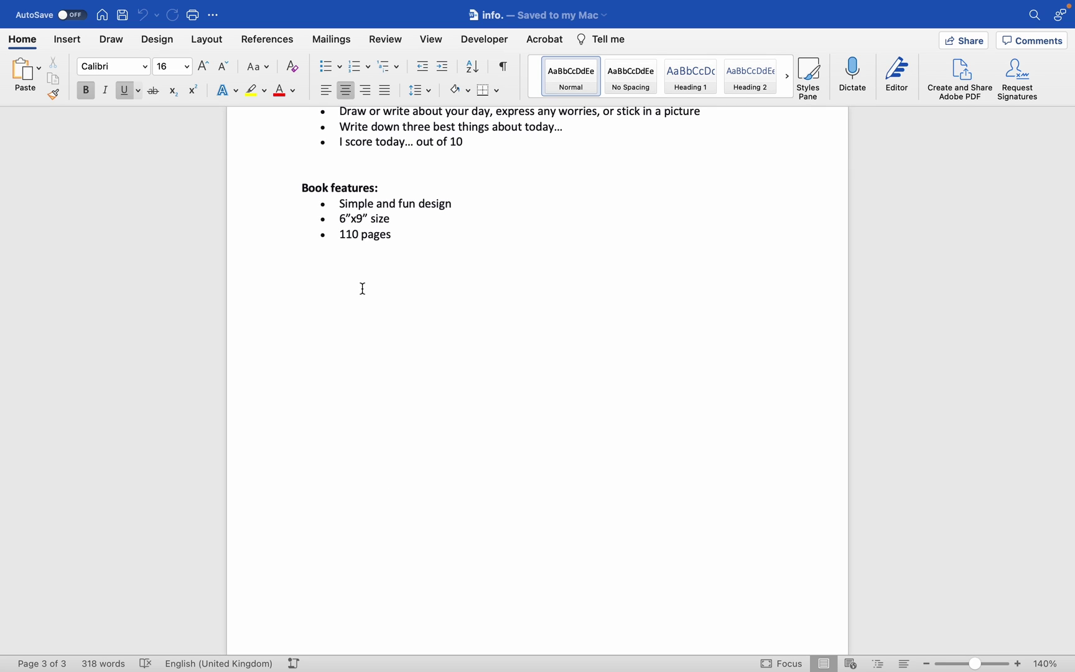
Close Word, view the Interior (INDD) versions 1.0–1.3, then open the Interior (PDF) folder
click(14, 34)
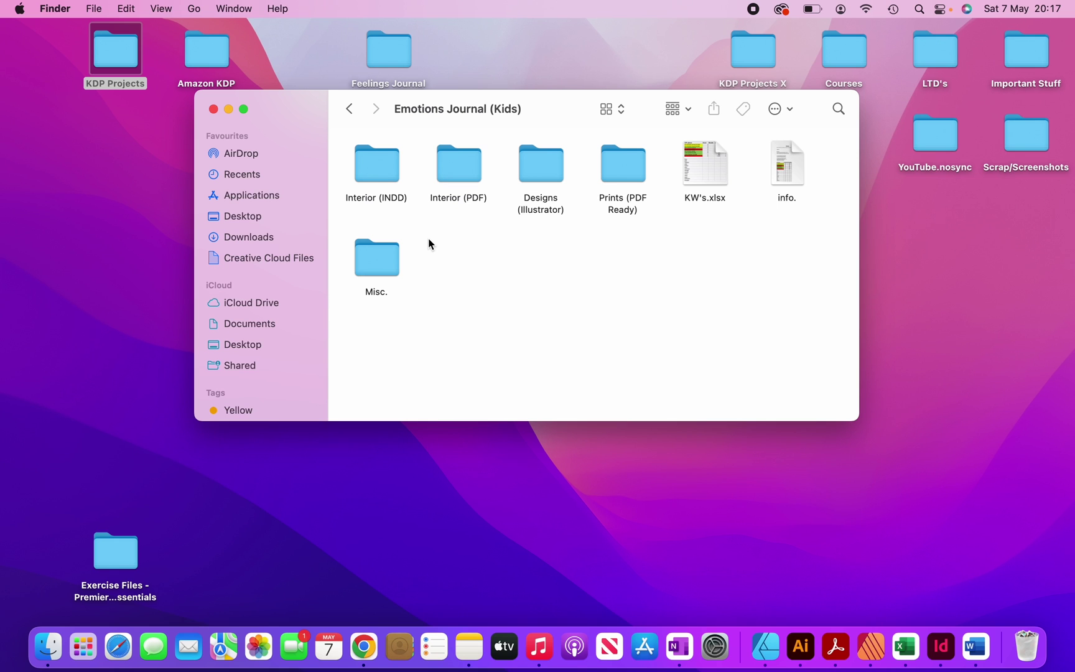
double_click(386, 171)
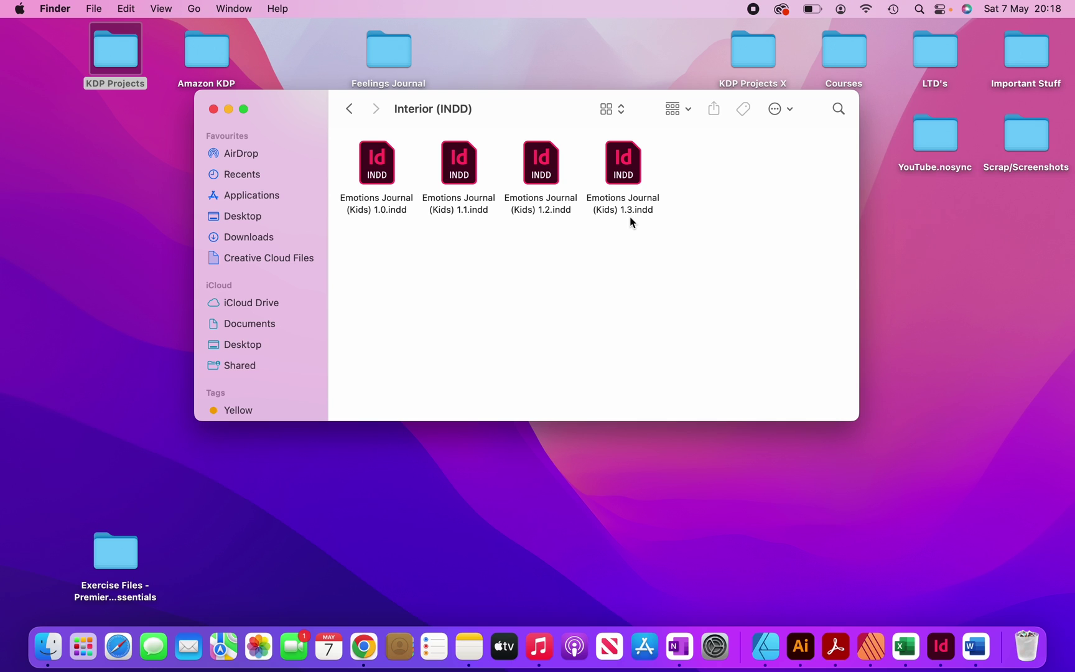
key(super+Up)
double_click(467, 163)
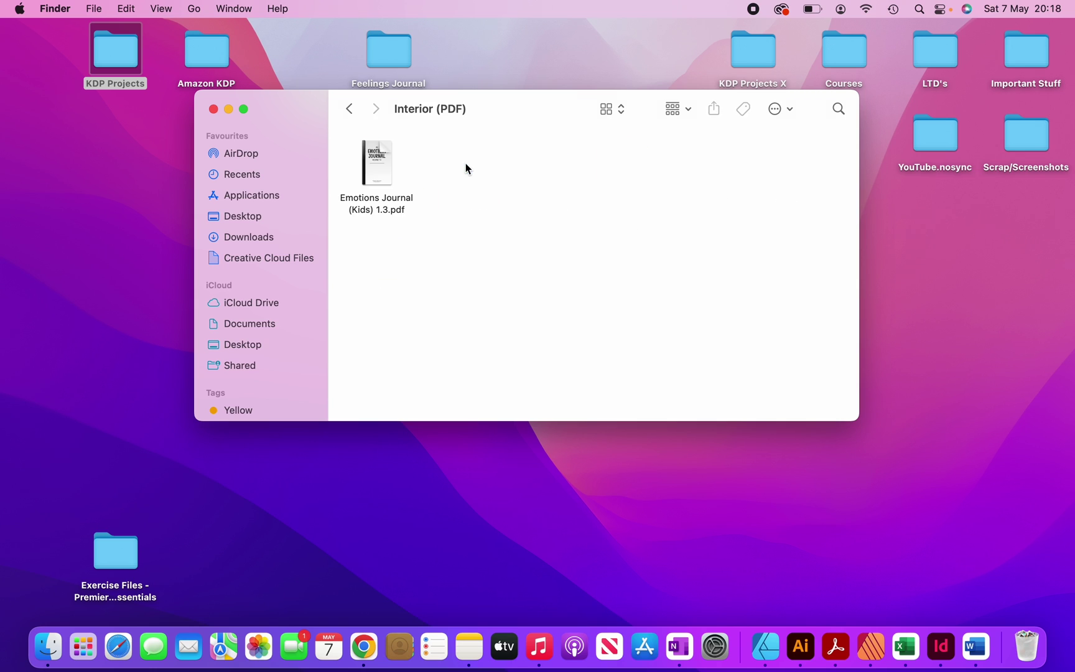
Preview Emotions Journal (Kids) 1.3.pdf at 70% zoom through page 4, then quit Acrobat
double_click(386, 162)
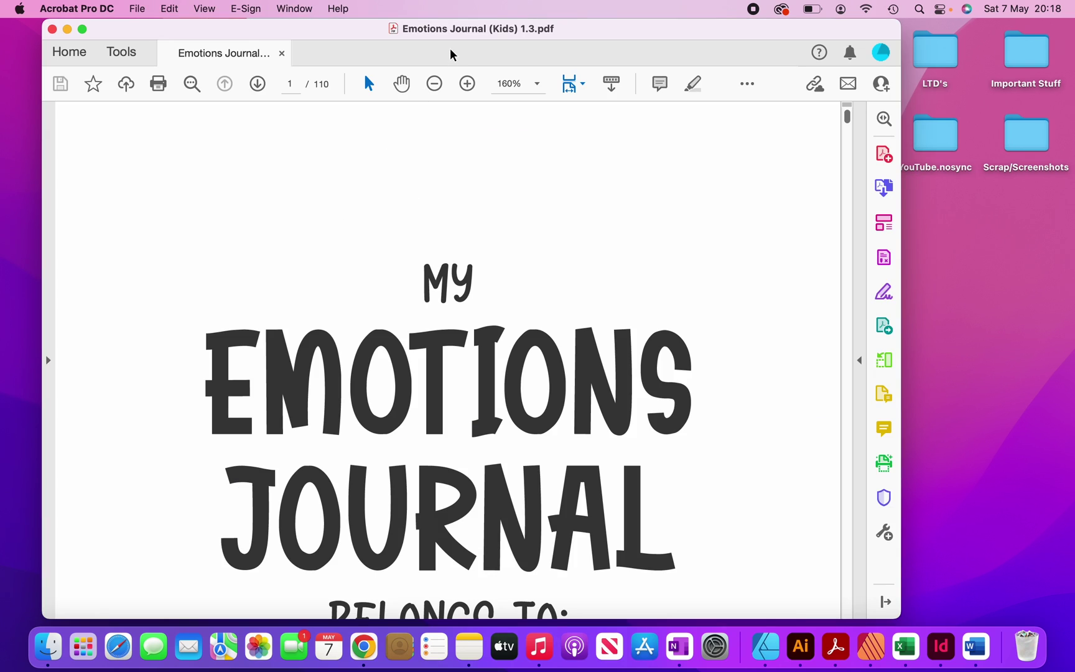
click(434, 83)
click(434, 83)
click(434, 83)
scroll(468, 319, down, 5)
scroll(468, 319, down, 15)
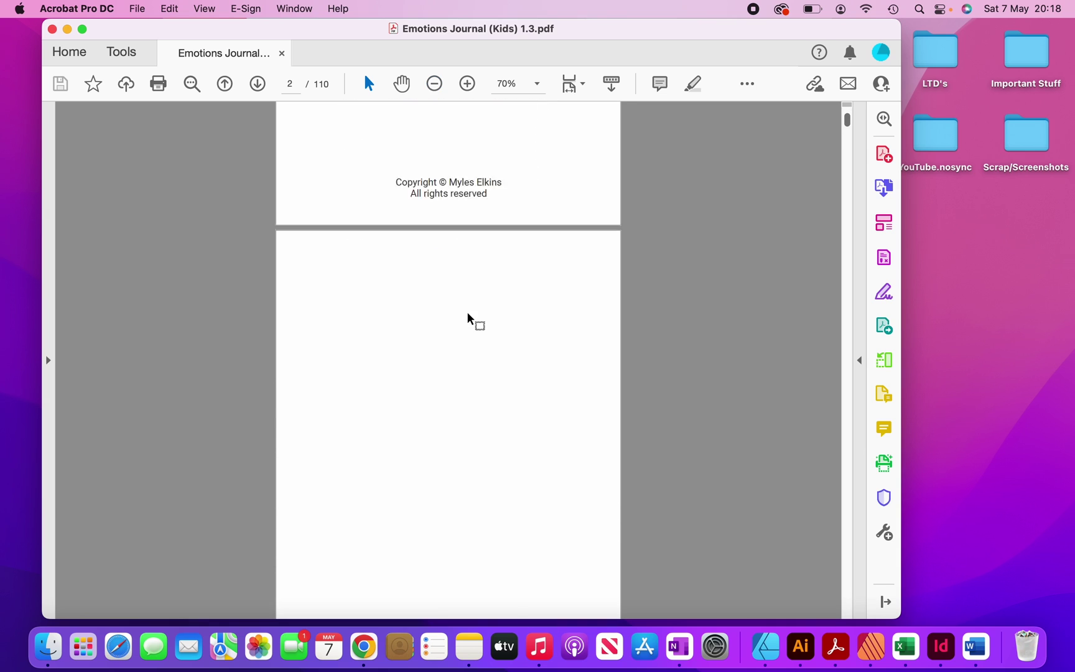
scroll(468, 315, down, 3)
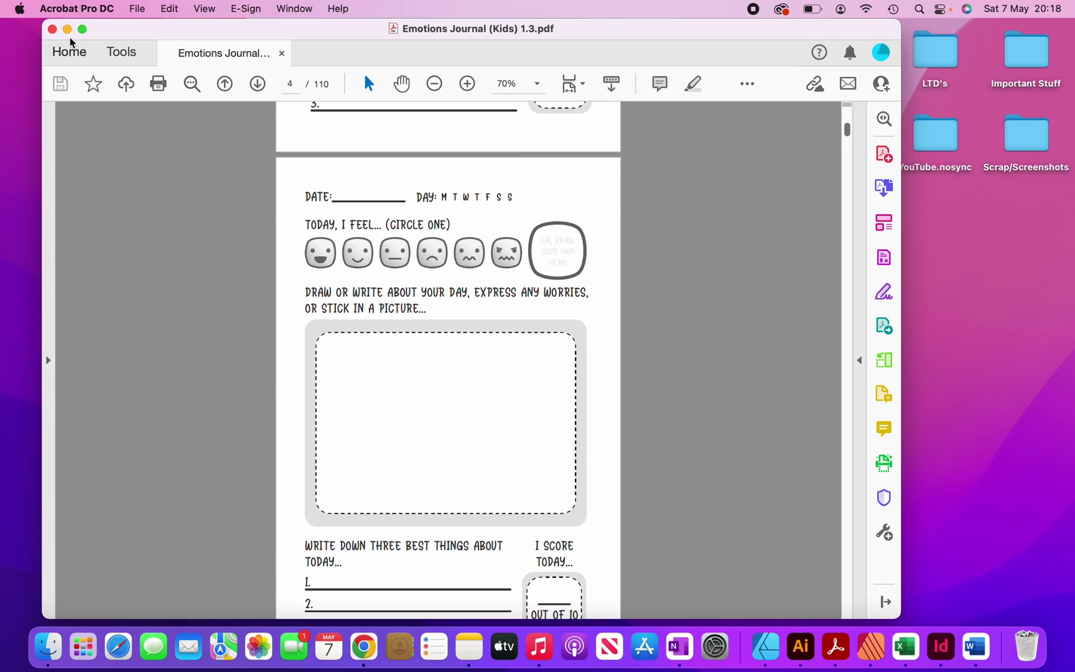
key(super+q)
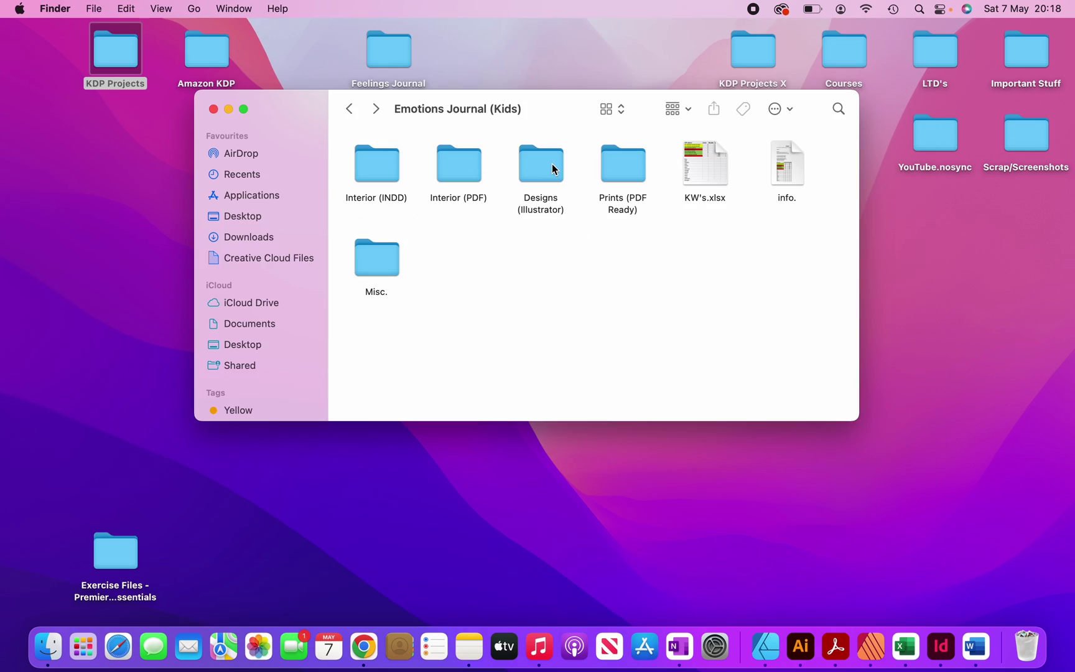
Browse the Designs (Illustrator) folder's Design 1.ai and Design 2-3.ai cover files
double_click(551, 165)
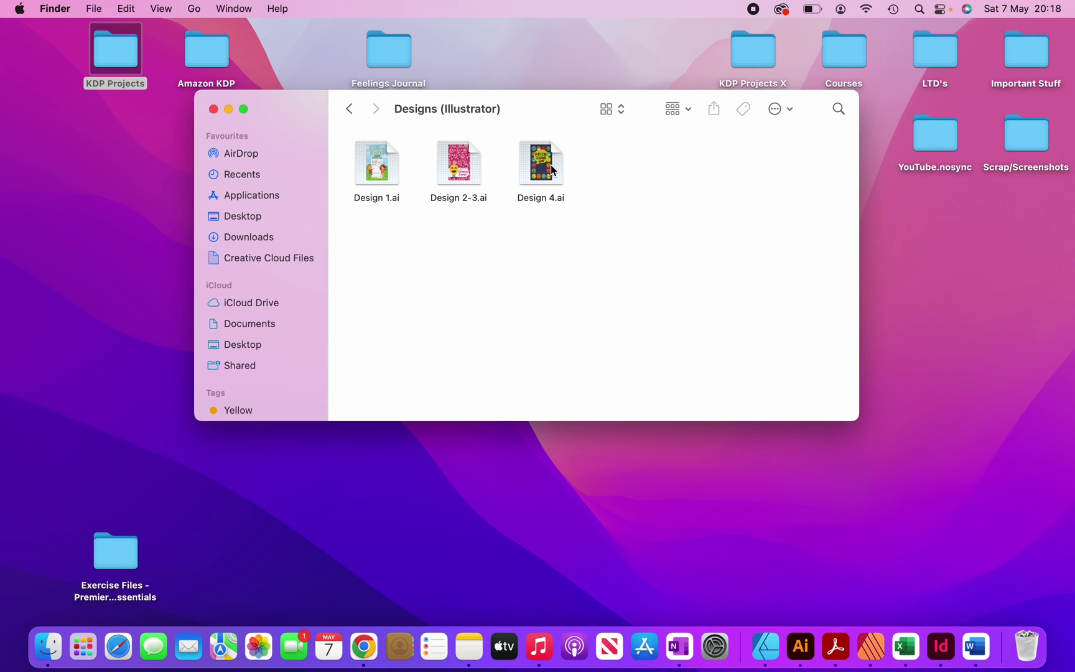
click(384, 176)
click(468, 166)
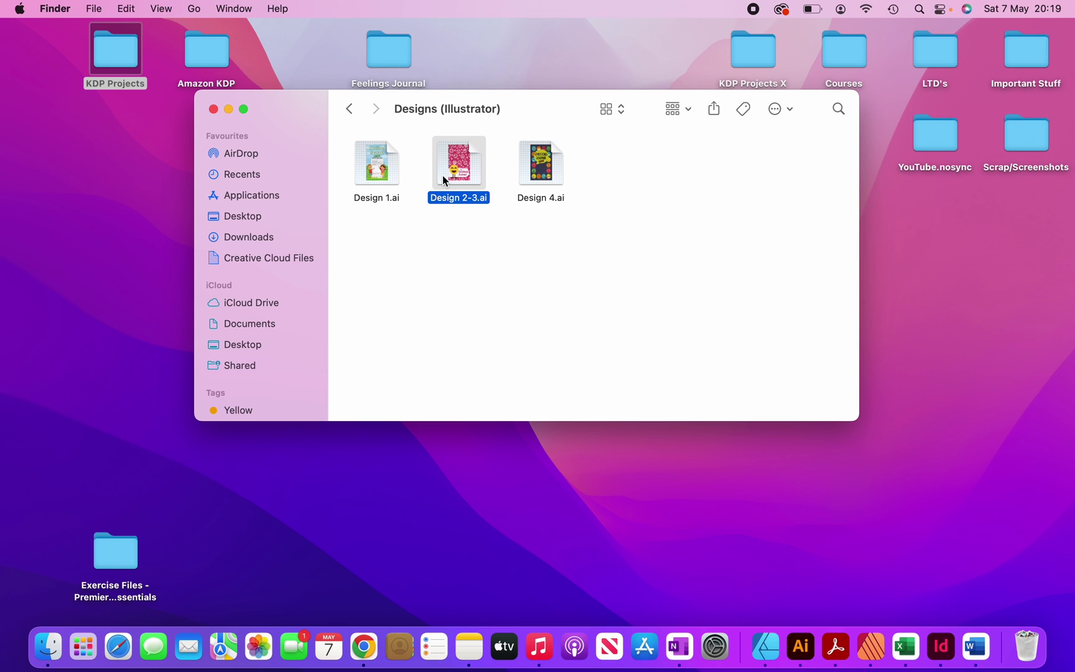
Go to the Prints (PDF Ready) folder and select the 1a.pdf and 1b.pdf covers
key(super+Up)
double_click(630, 170)
click(630, 170)
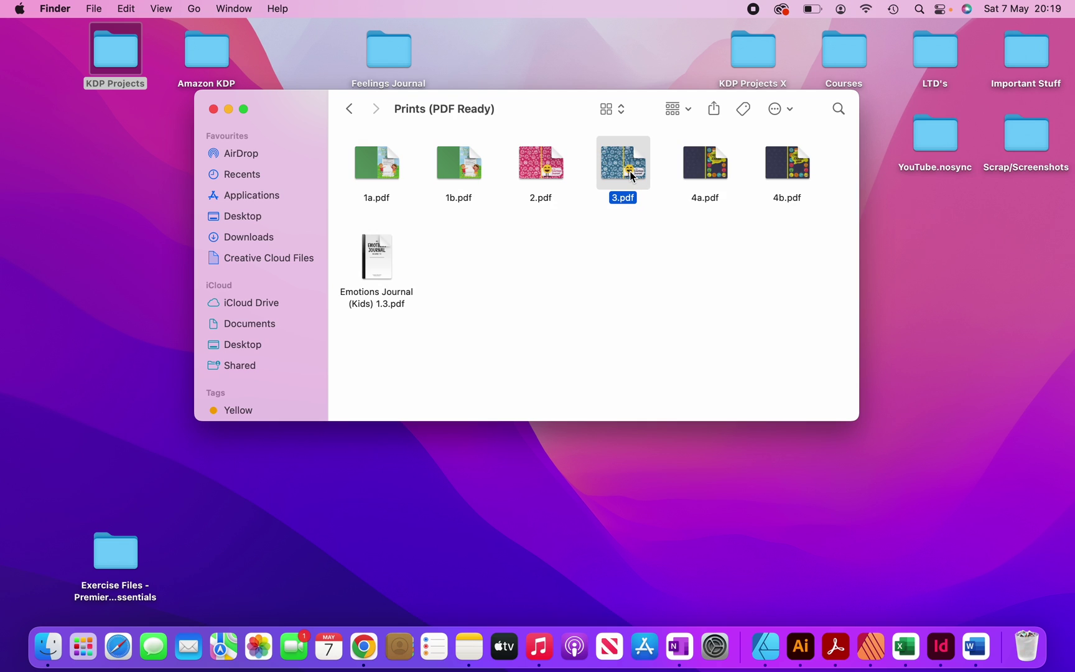
click(569, 273)
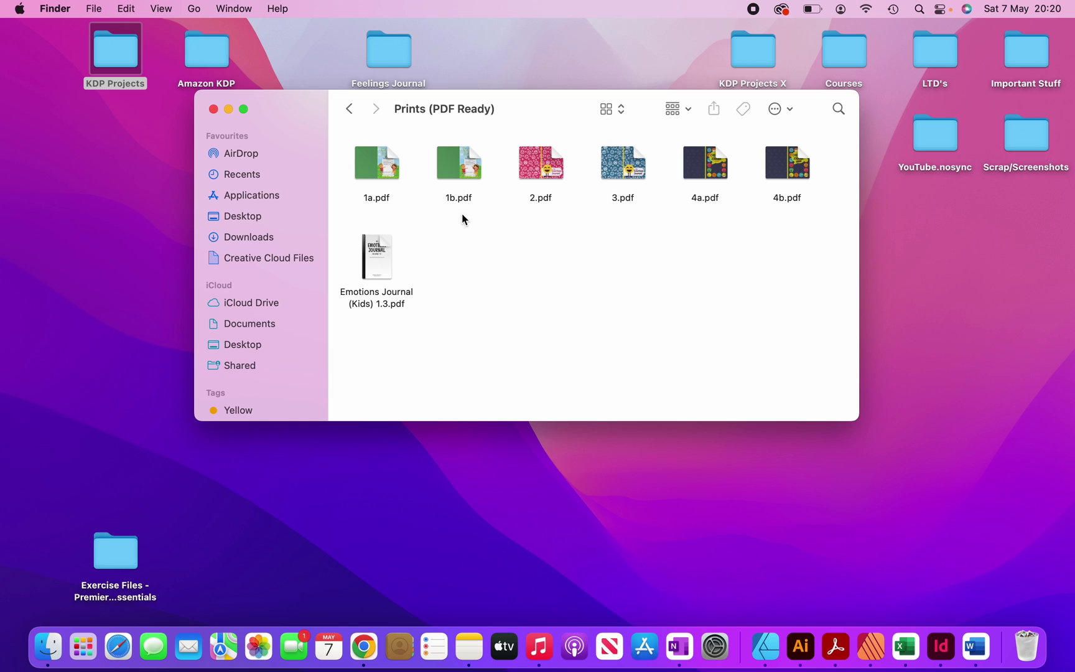
drag(461, 216, 369, 157)
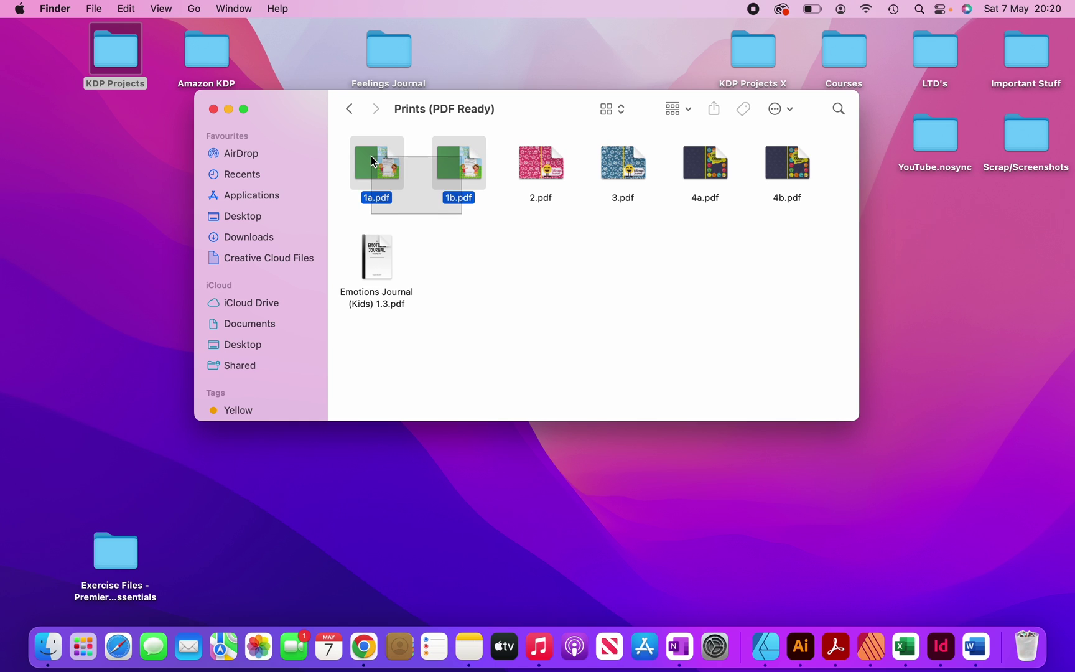
Open 1a.pdf and 1b.pdf together in Acrobat and switch between their tabs to compare covers
double_click(371, 161)
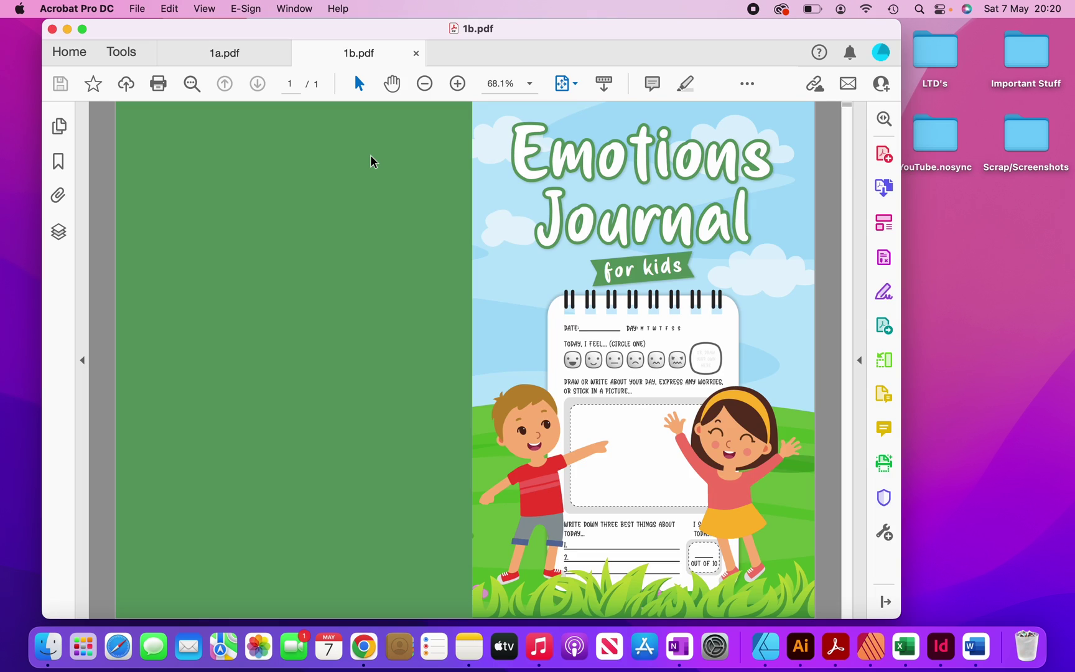
click(247, 57)
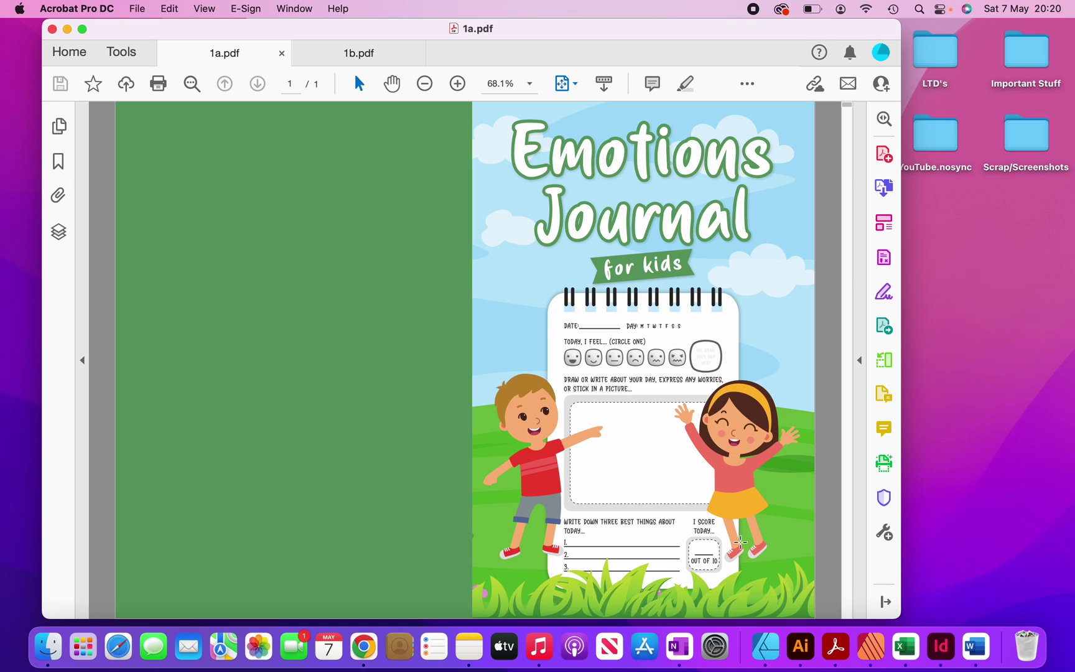
click(352, 53)
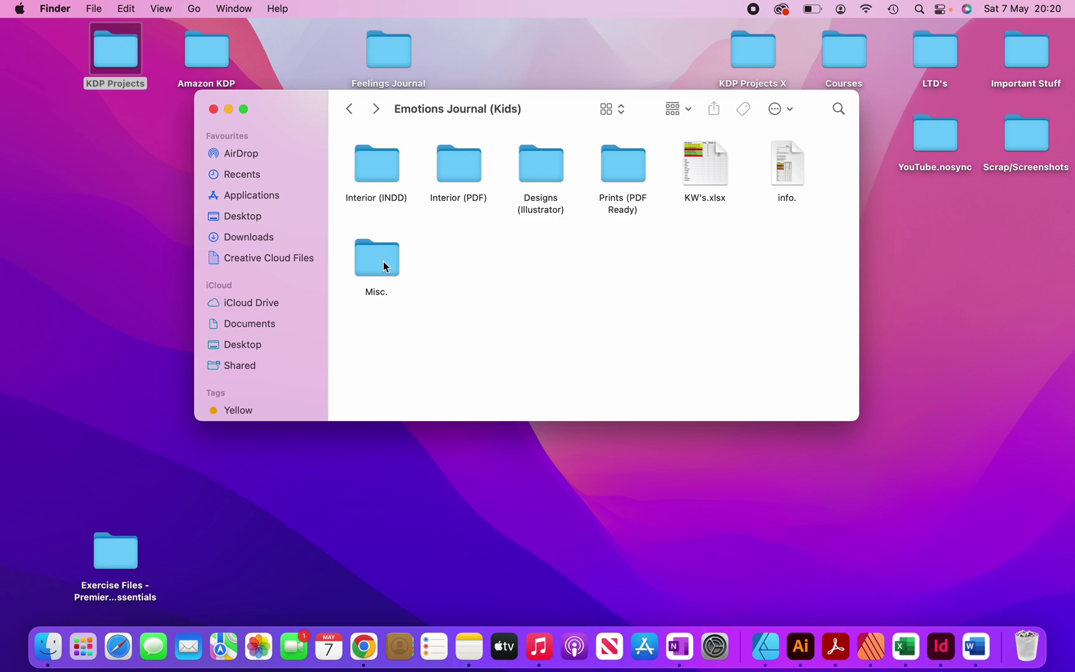
double_click(383, 261)
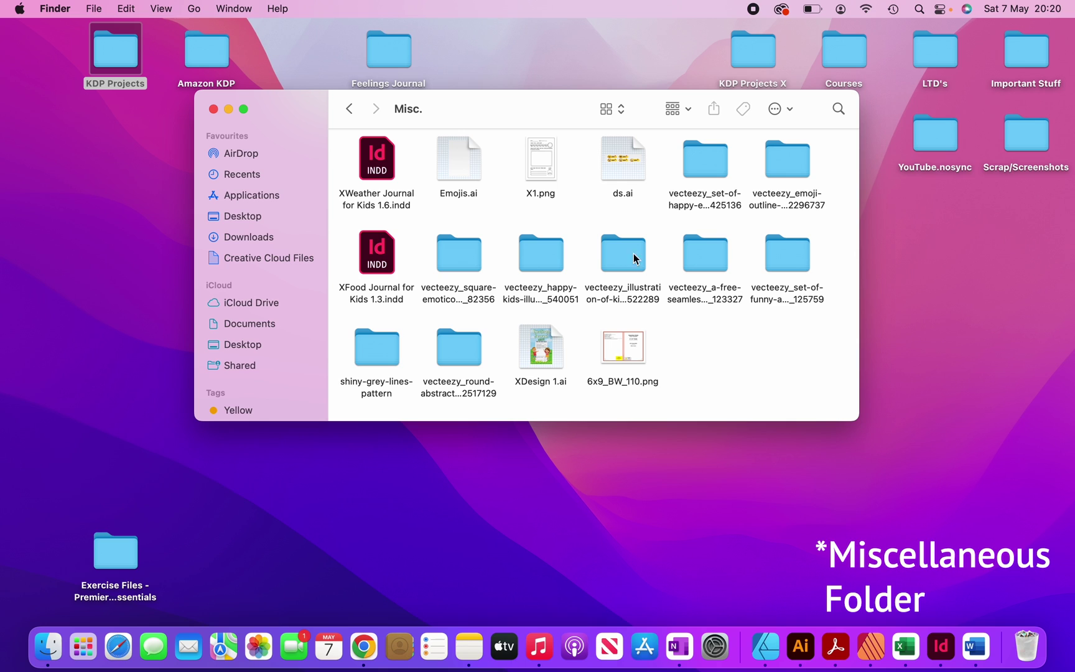
scroll(639, 330, up, 1)
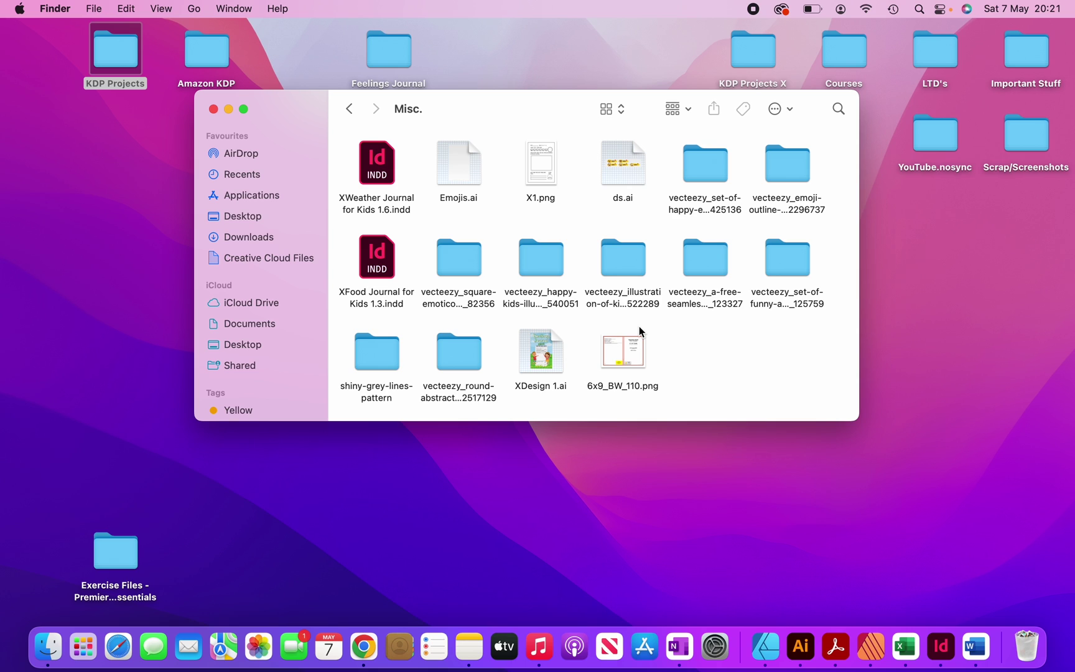
key(super+bracketleft)
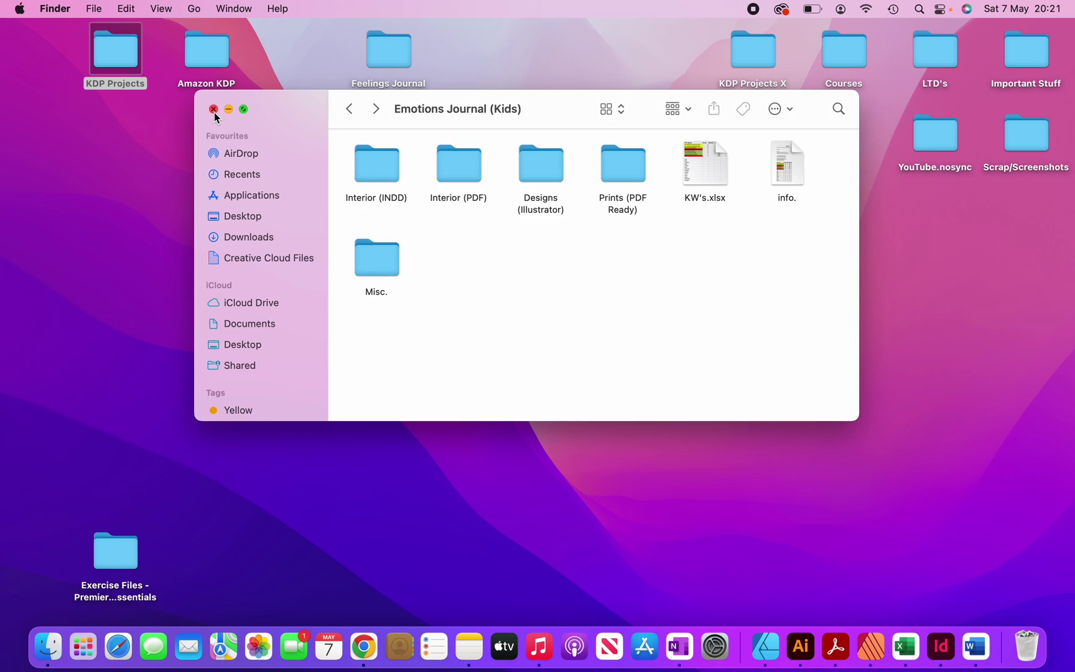